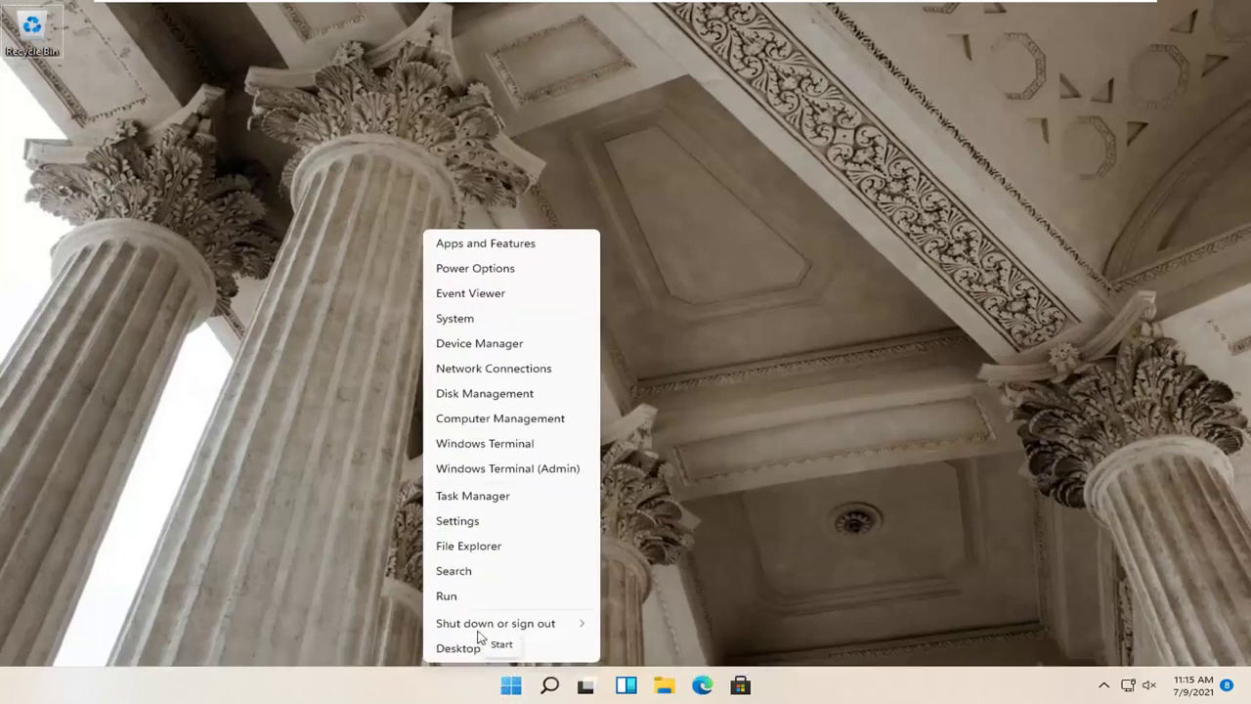
- Run the Bluetooth troubleshooter from the other troubleshooters in the system settings and proceed through its diagnosis
{"action": "left_click", "coordinate": [461, 522]}
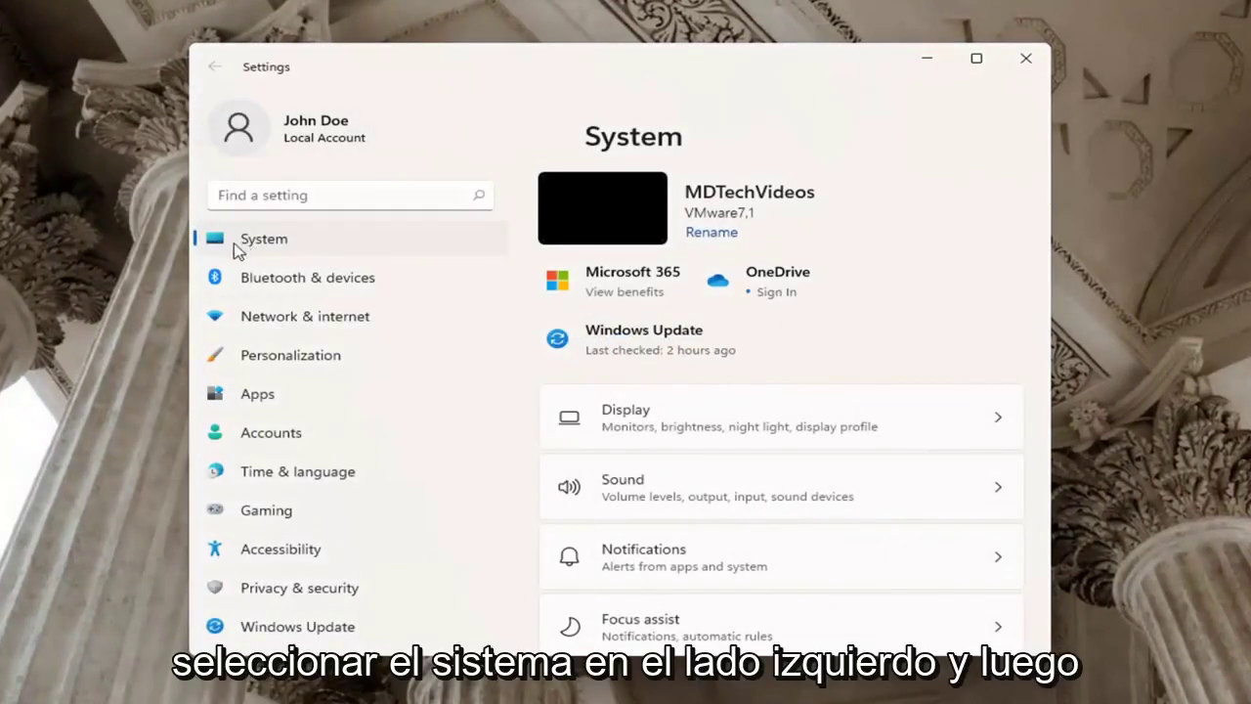
{"action": "scroll", "coordinate": [660, 479], "scroll_direction": "down", "scroll_amount": 5}
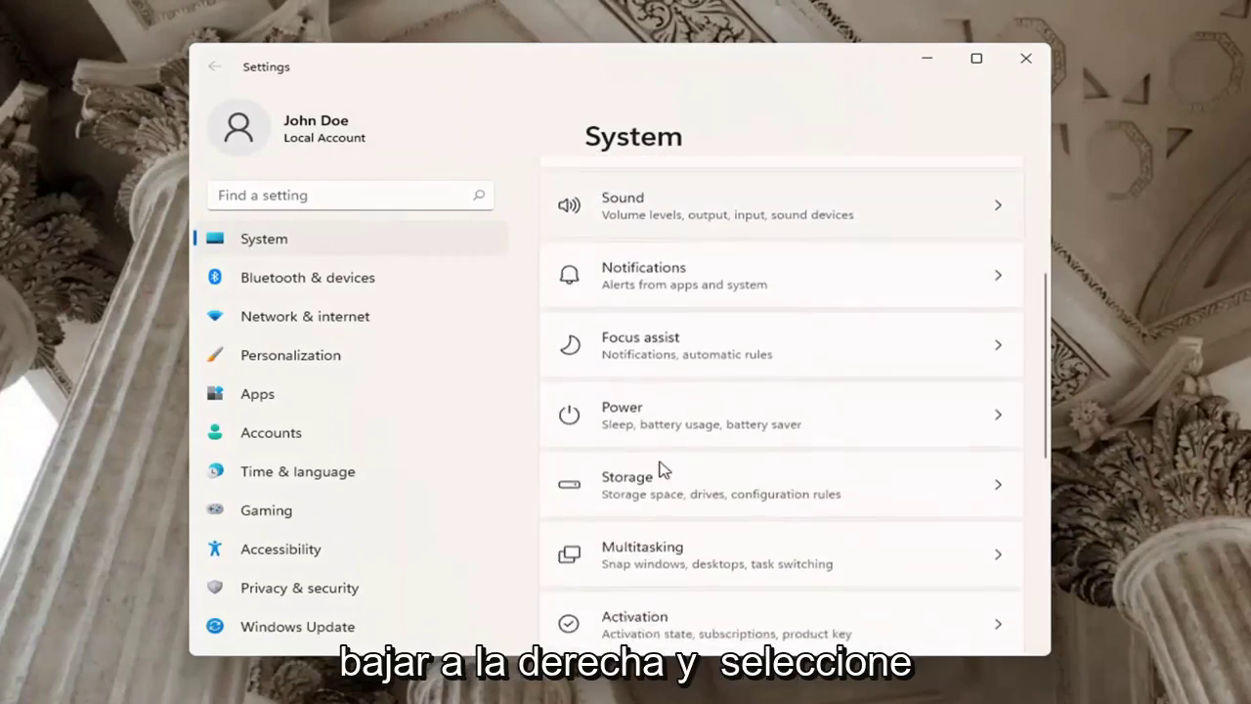
{"action": "left_click", "coordinate": [646, 530]}
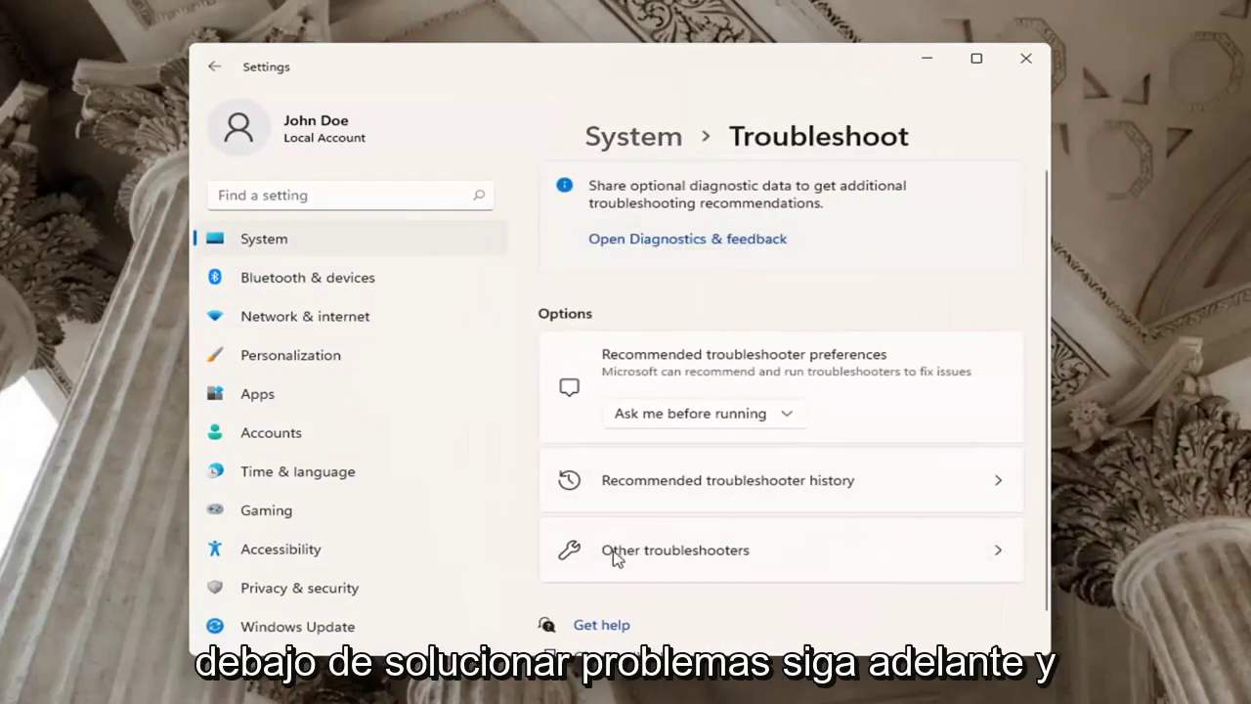
{"action": "left_click", "coordinate": [692, 559]}
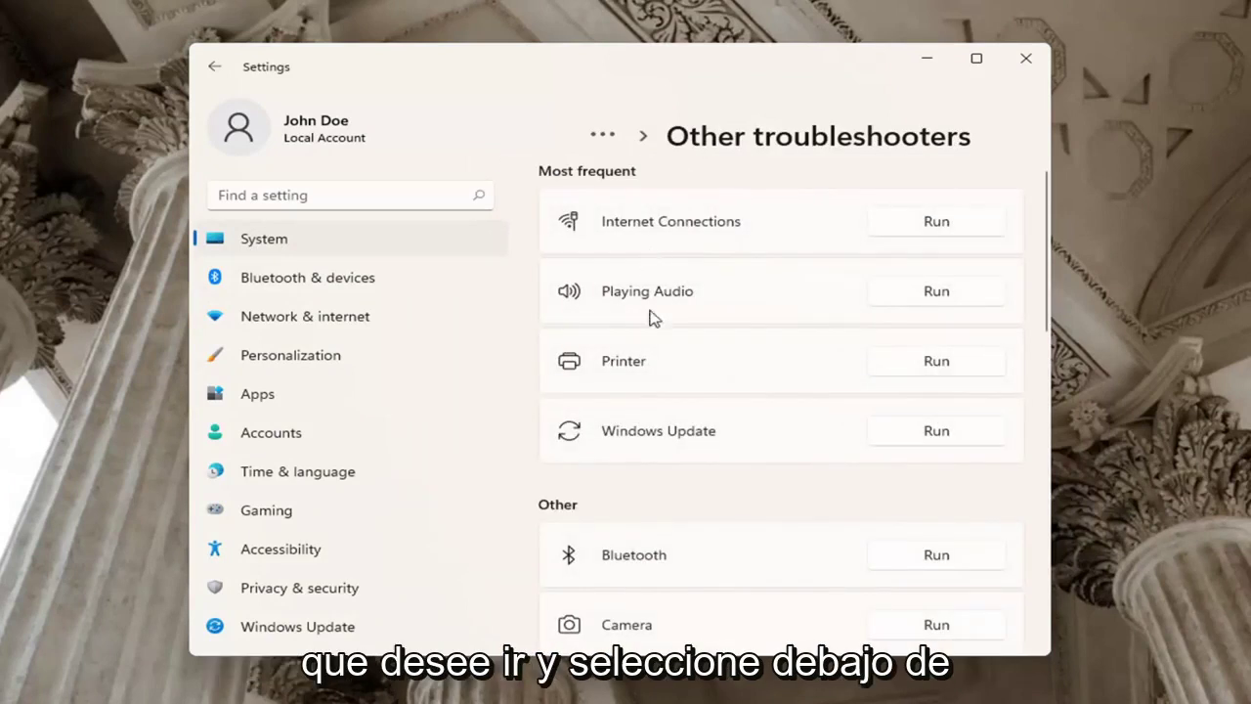
{"action": "scroll", "coordinate": [633, 495], "scroll_direction": "down", "scroll_amount": 2}
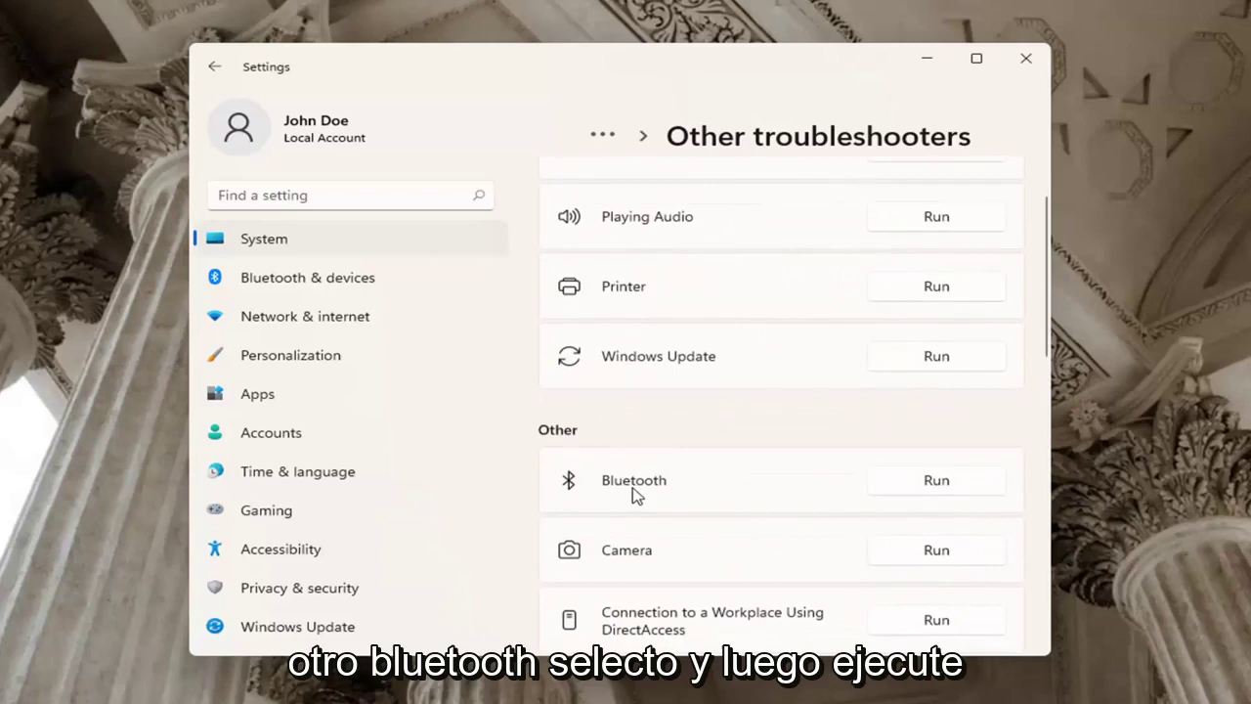
{"action": "left_click", "coordinate": [936, 480]}
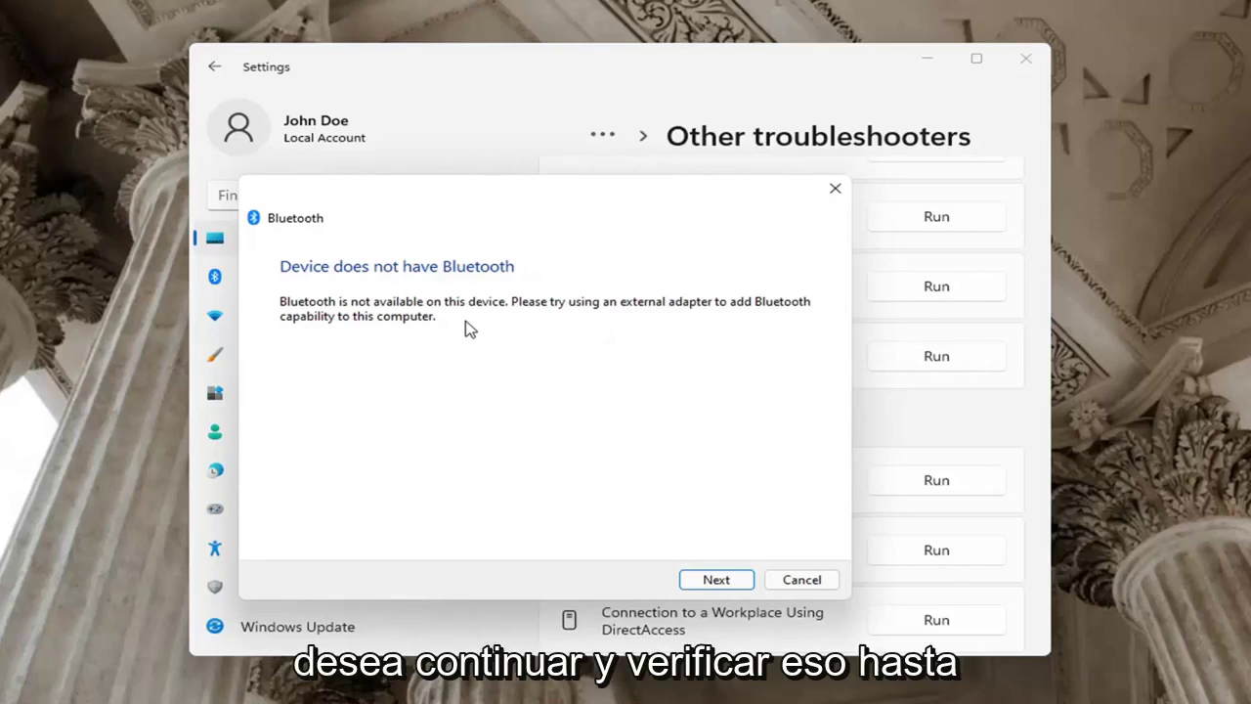
{"action": "left_click", "coordinate": [719, 582]}
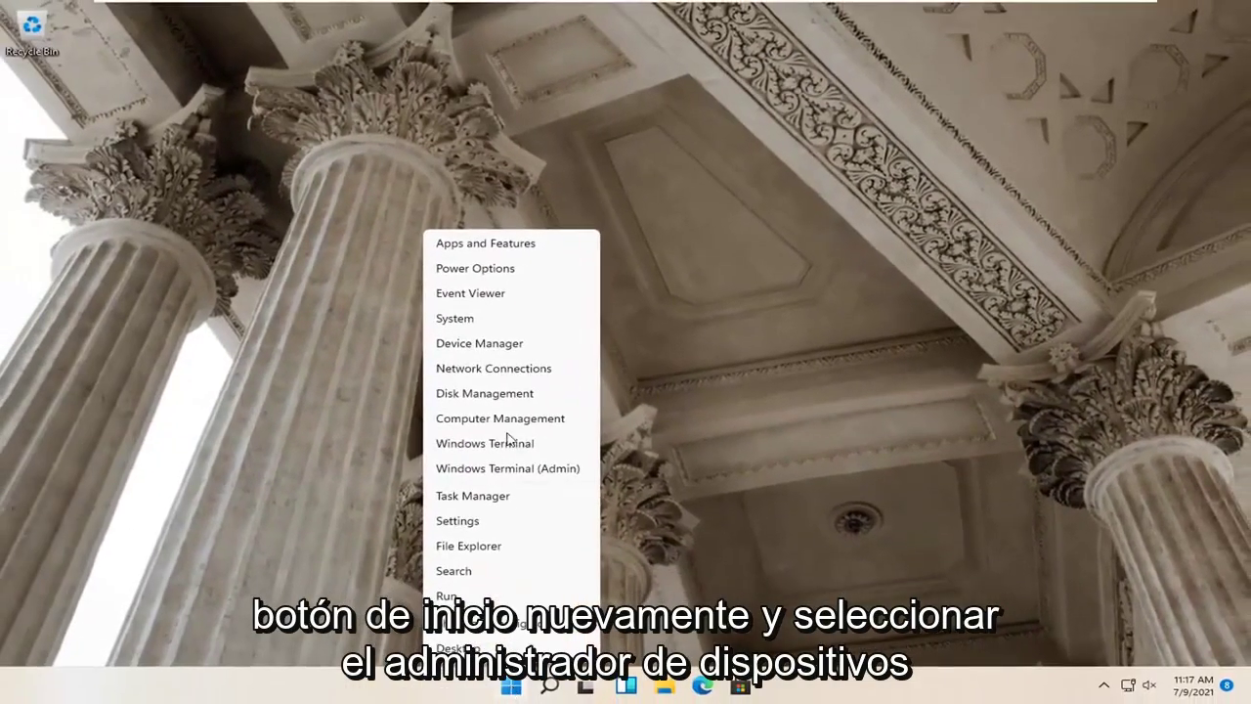
- Check the driver options of the Microsoft AC Adapter under Batteries in Device Manager, and close Device Manager
{"action": "left_click", "coordinate": [479, 344]}
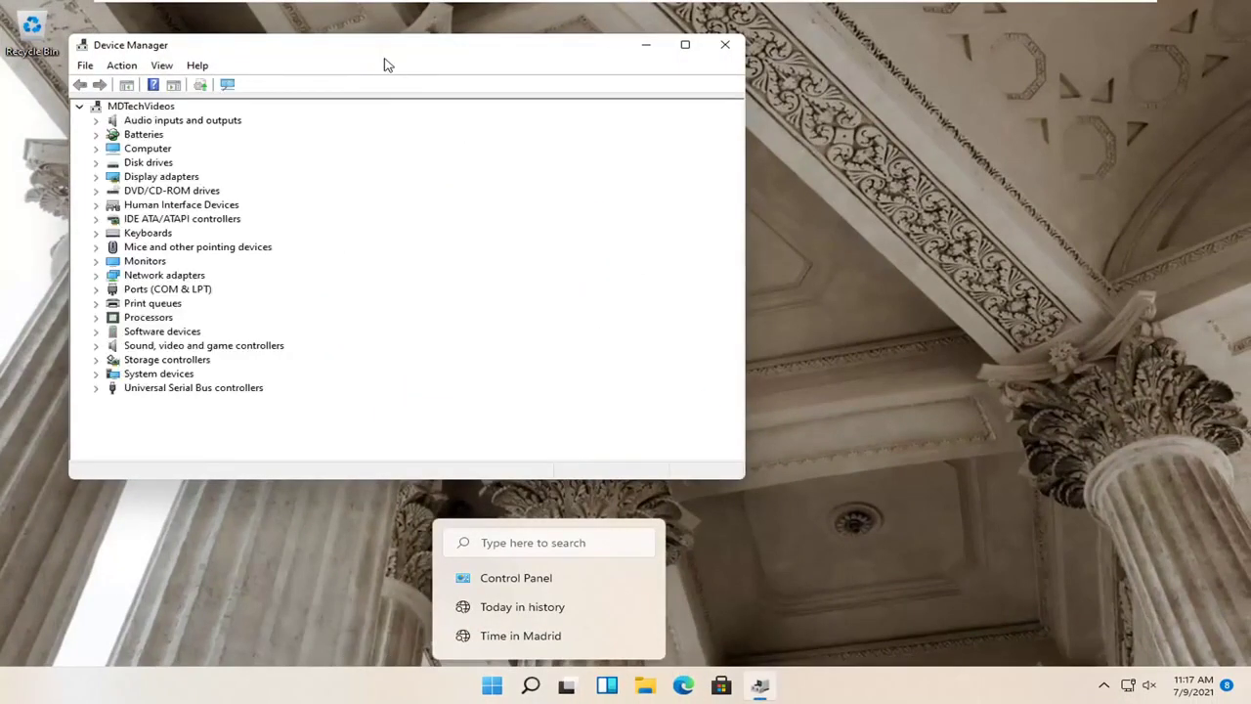
{"action": "left_click_drag", "start_coordinate": [383, 58], "coordinate": [594, 60]}
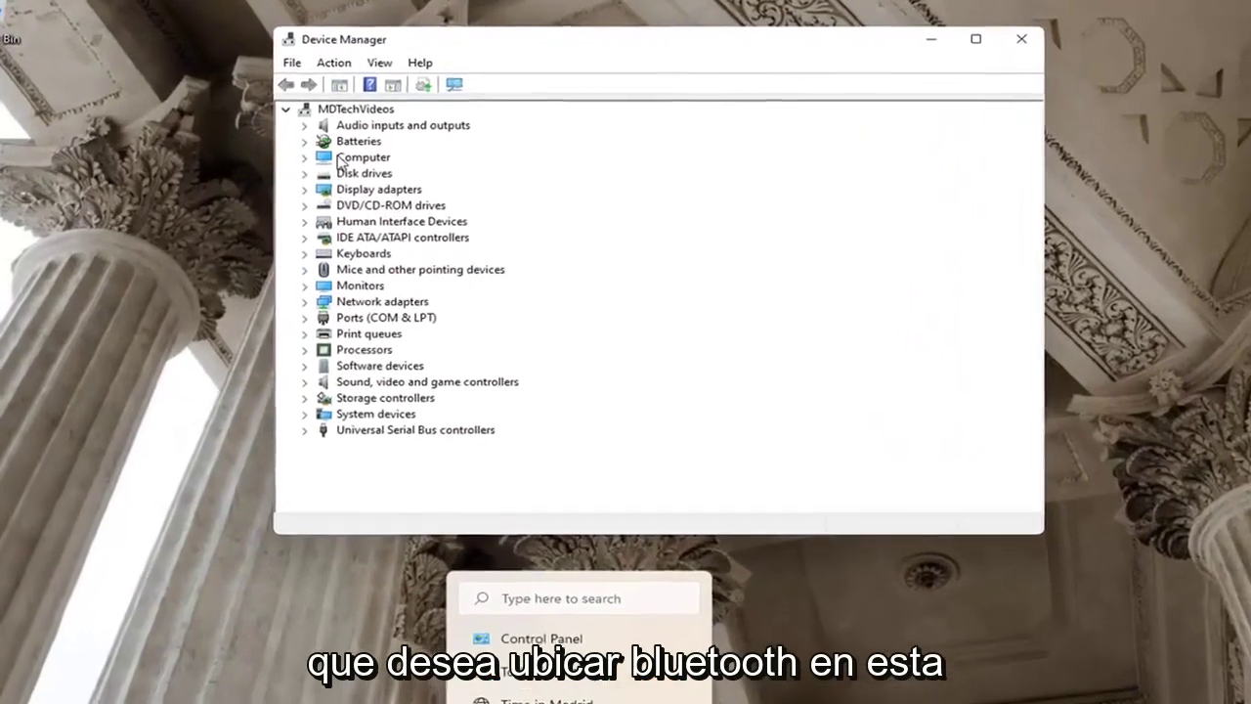
{"action": "double_click", "coordinate": [357, 141]}
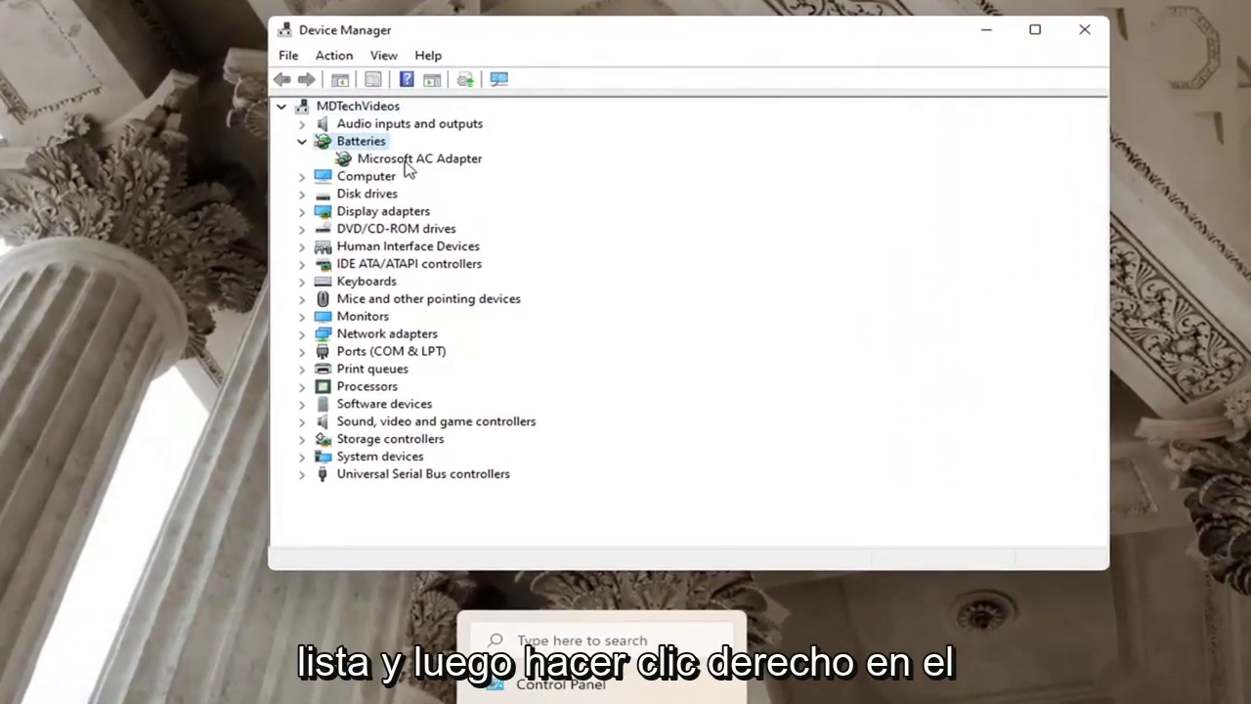
{"action": "left_click", "coordinate": [395, 160]}
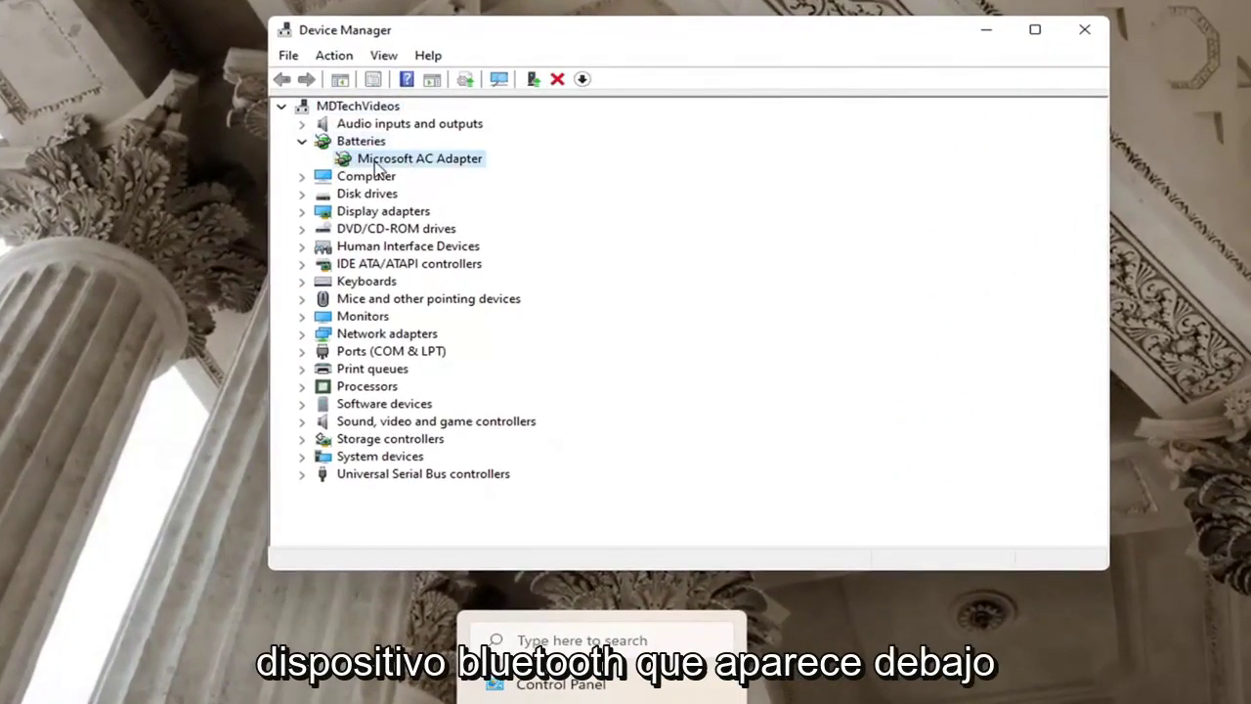
{"action": "right_click", "coordinate": [377, 163]}
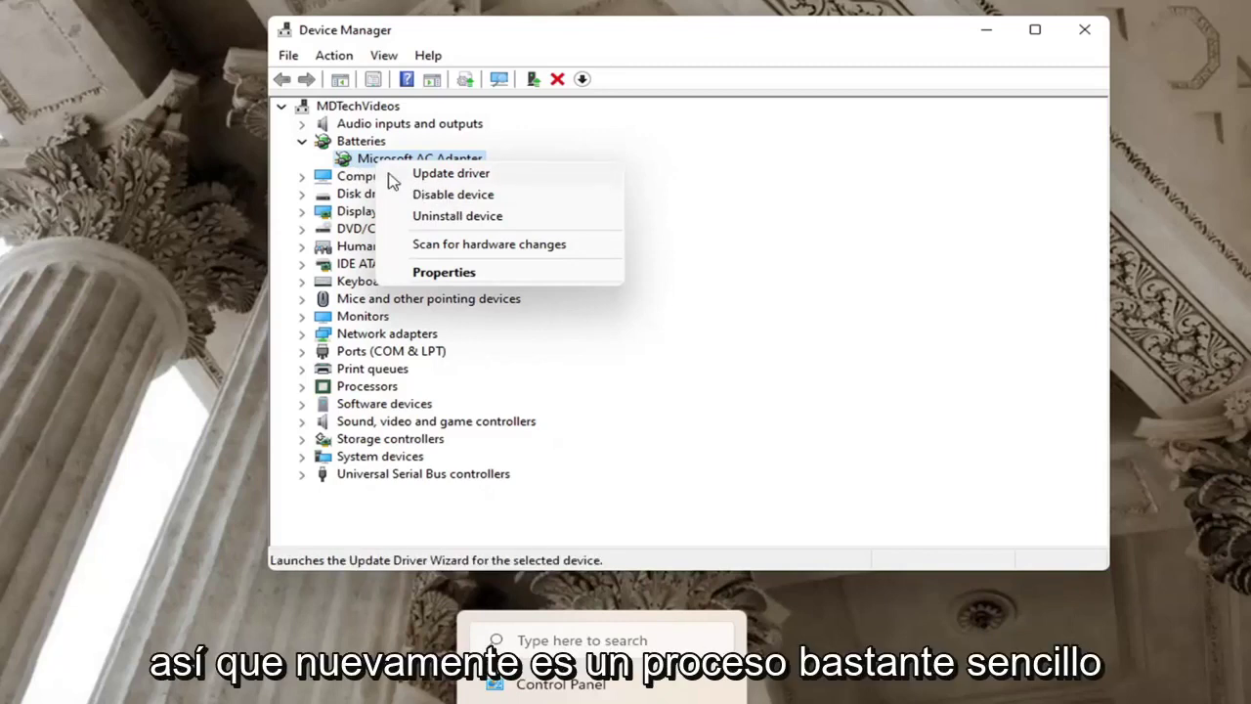
{"action": "left_click", "coordinate": [361, 161]}
{"action": "left_click", "coordinate": [301, 143]}
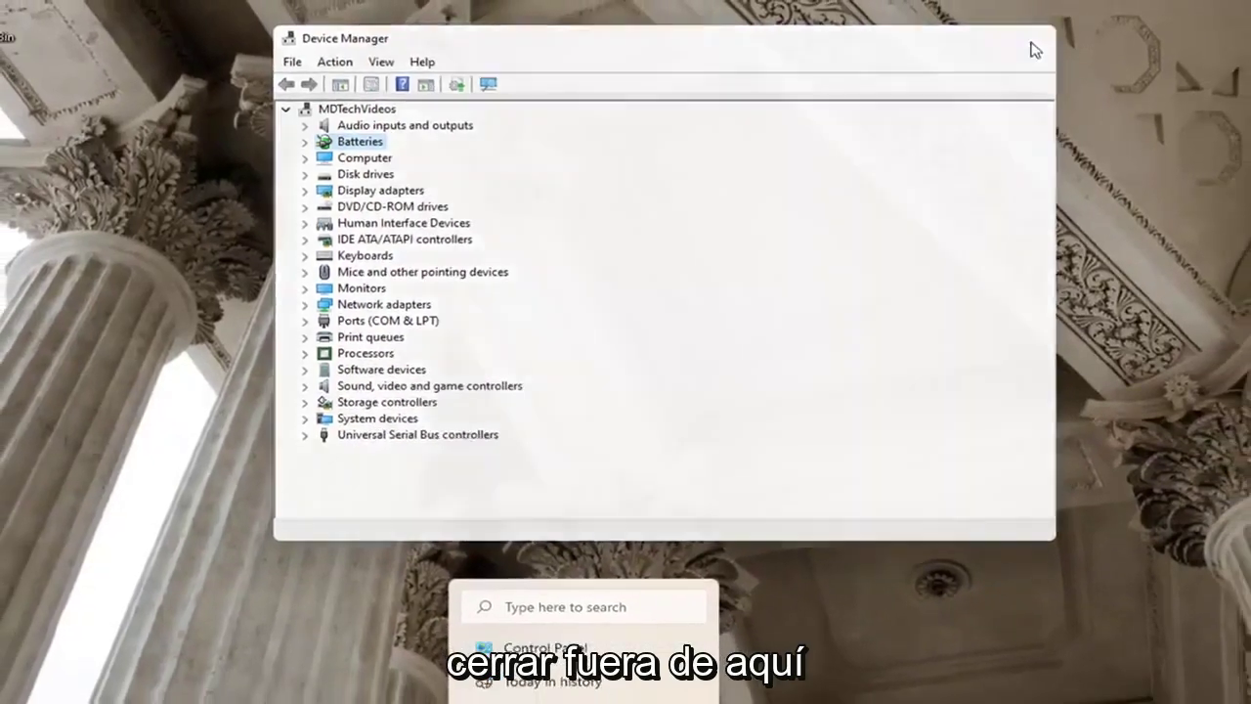
{"action": "left_click", "coordinate": [1085, 29]}
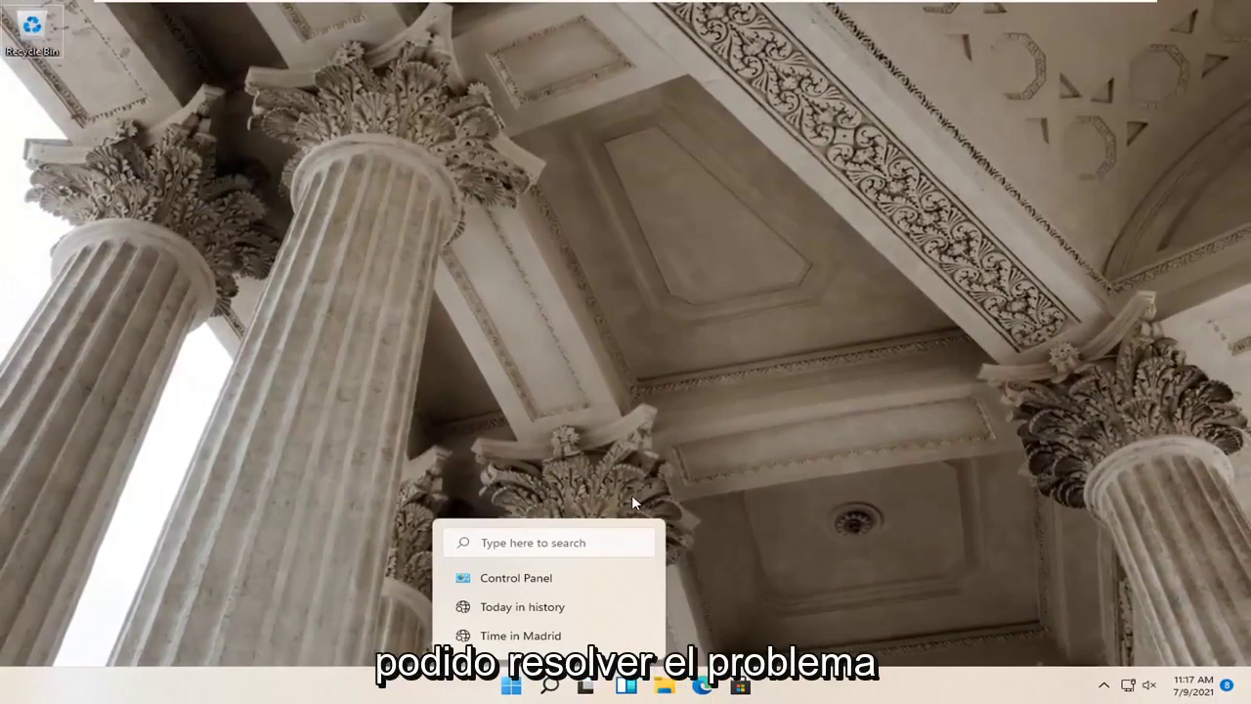
- Start adding a new device of the Bluetooth kind in the Bluetooth & devices settings
{"action": "left_click", "coordinate": [512, 687]}
{"action": "left_click", "coordinate": [512, 687]}
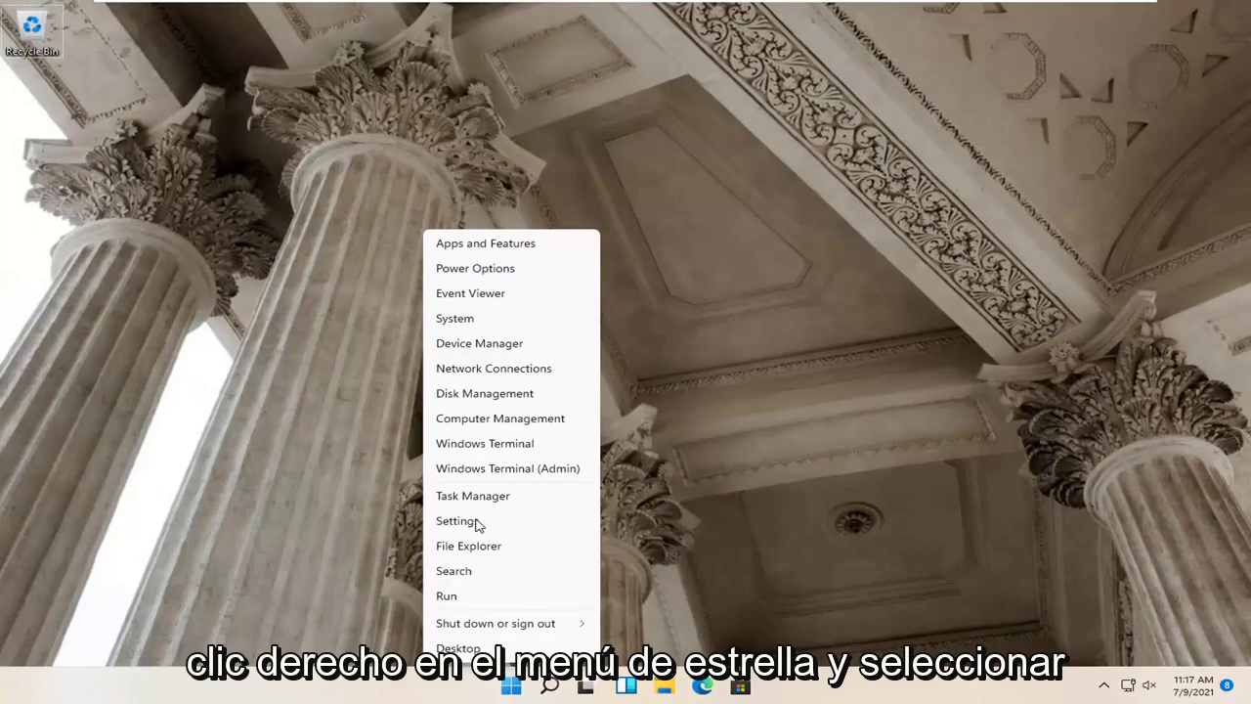
{"action": "left_click", "coordinate": [475, 520]}
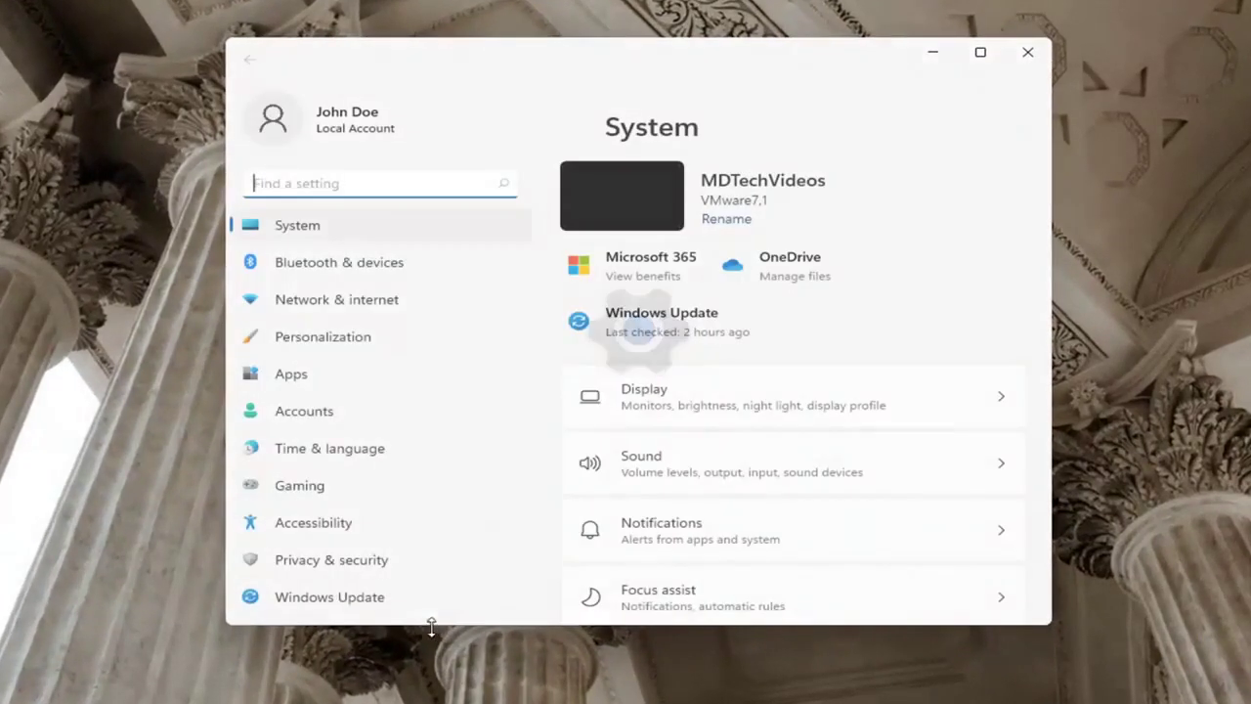
{"action": "left_click", "coordinate": [310, 264]}
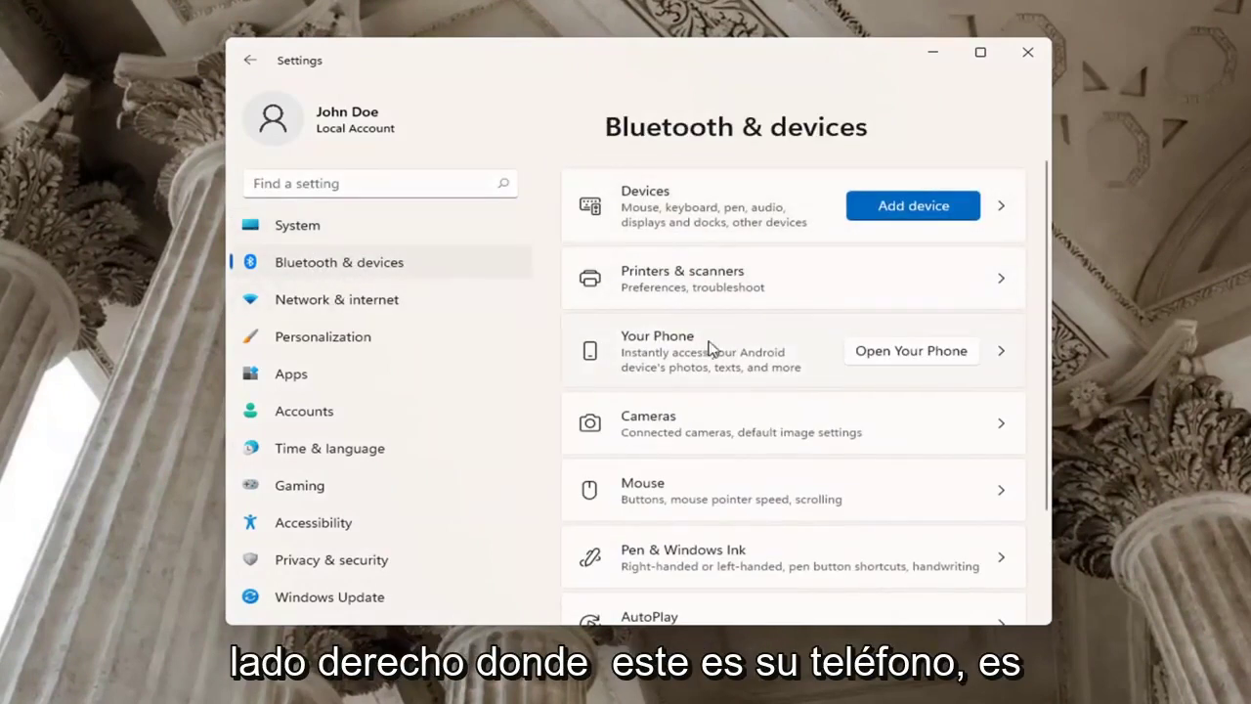
{"action": "scroll", "coordinate": [752, 361], "scroll_direction": "down", "scroll_amount": 2}
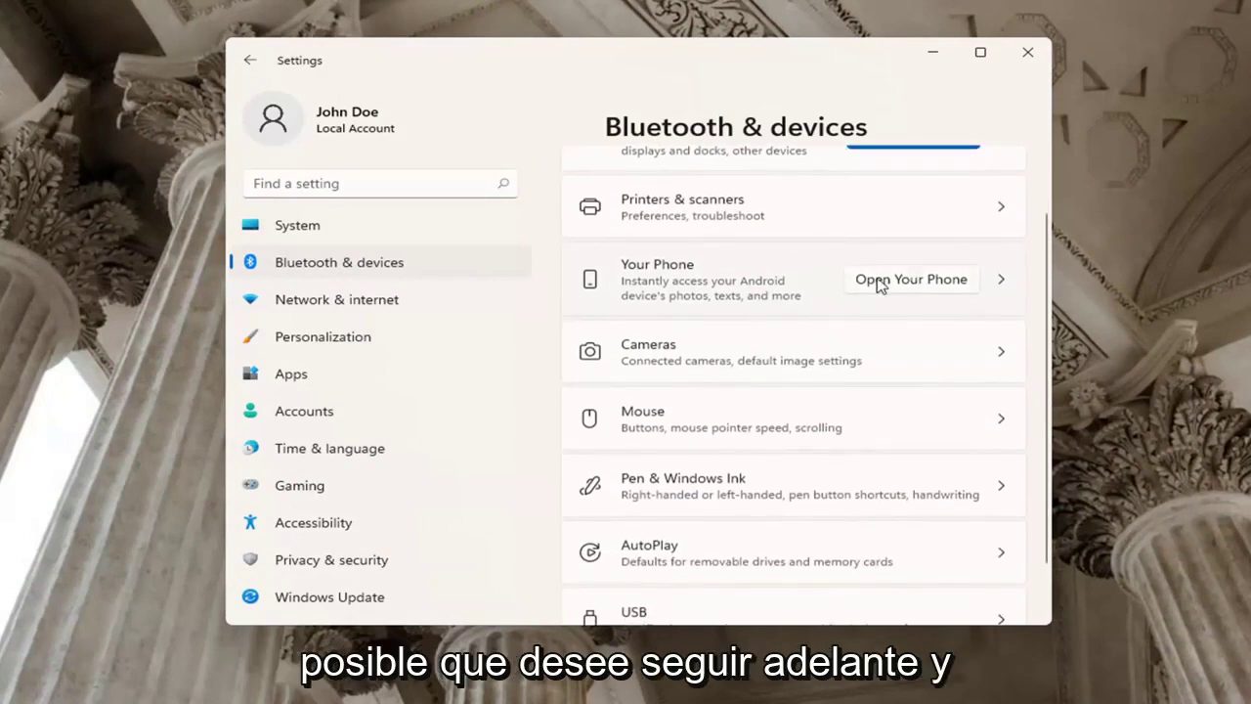
{"action": "scroll", "coordinate": [880, 282], "scroll_direction": "down", "scroll_amount": 1}
{"action": "scroll", "coordinate": [885, 293], "scroll_direction": "up", "scroll_amount": 3}
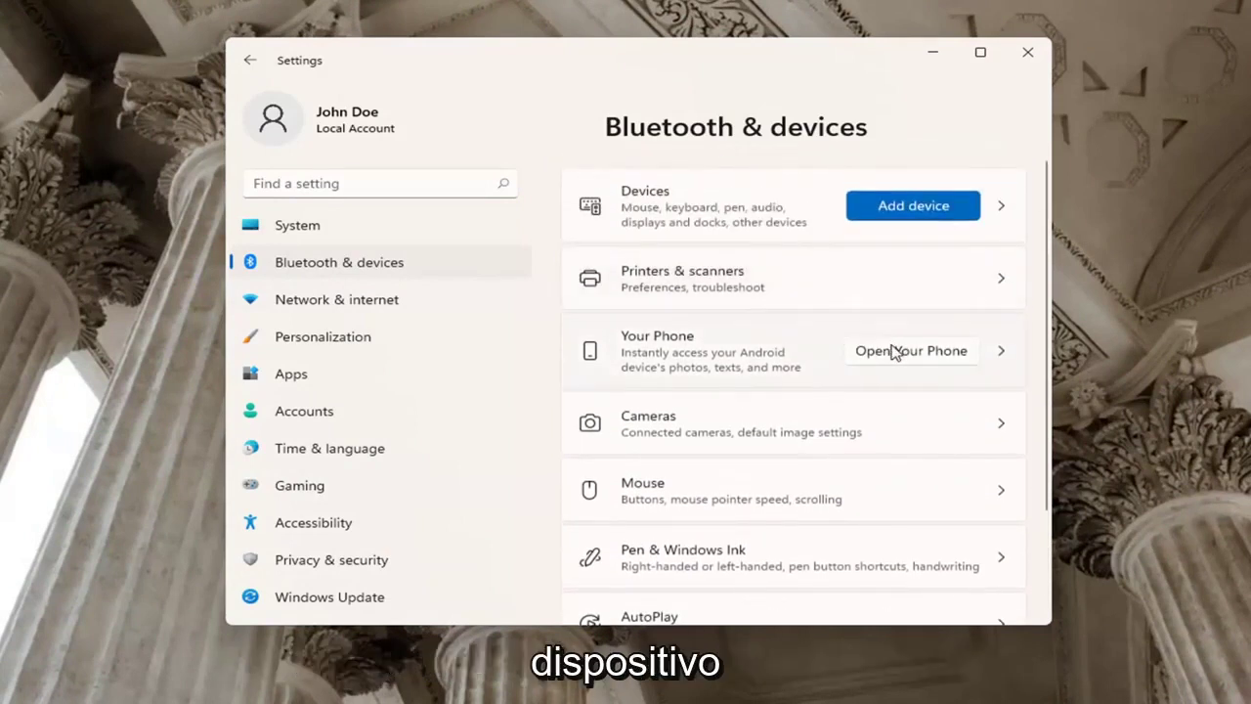
{"action": "left_click", "coordinate": [893, 207]}
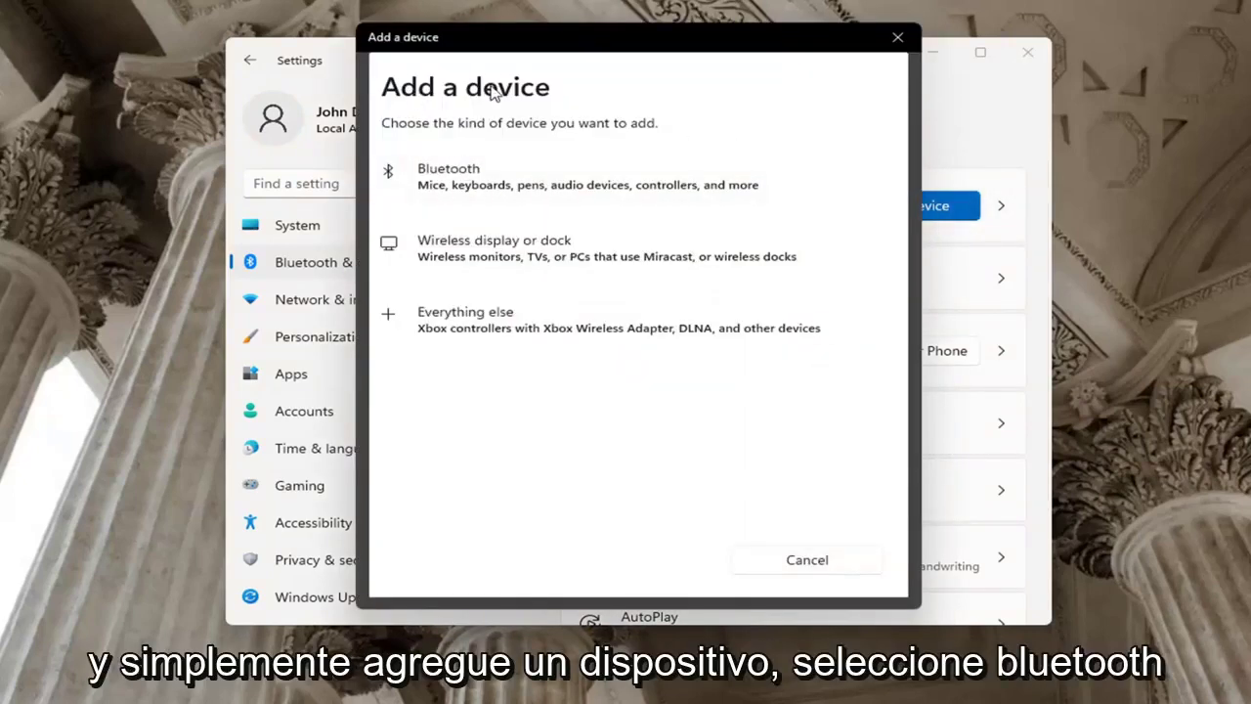
{"action": "left_click", "coordinate": [506, 186]}
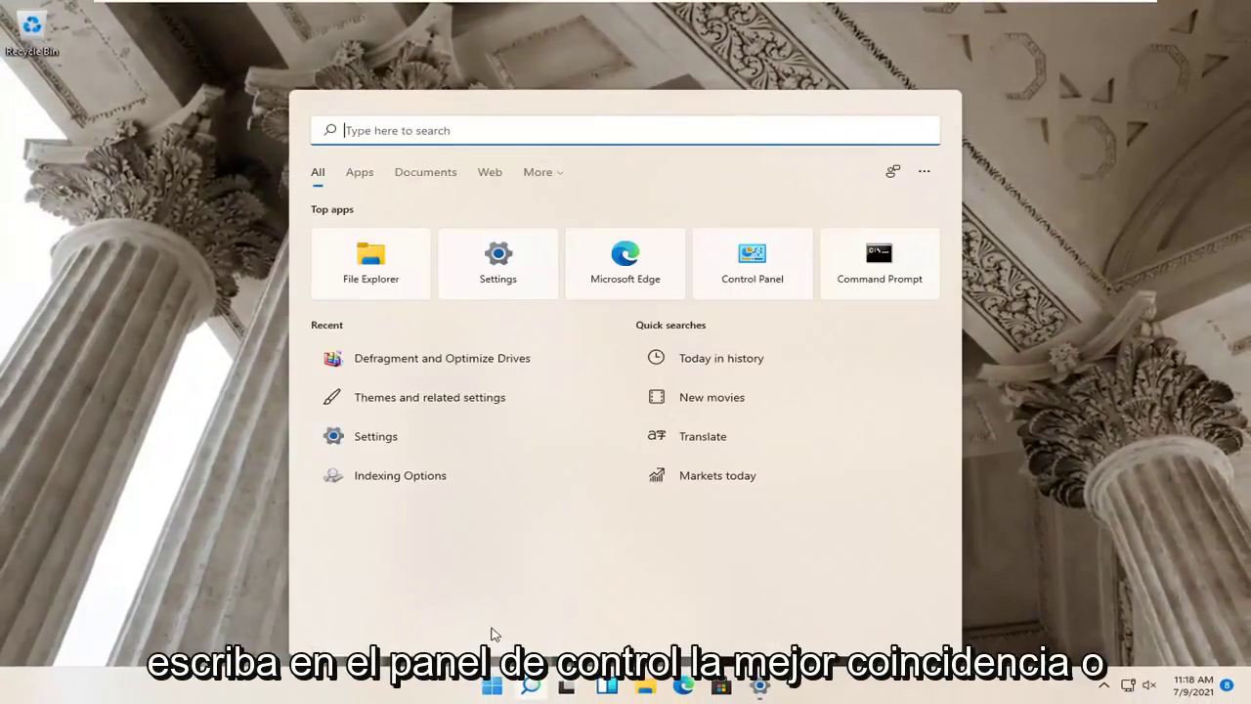
- Search for and open Control Panel, and set its view to Category
{"action": "type", "text": "control panel"}
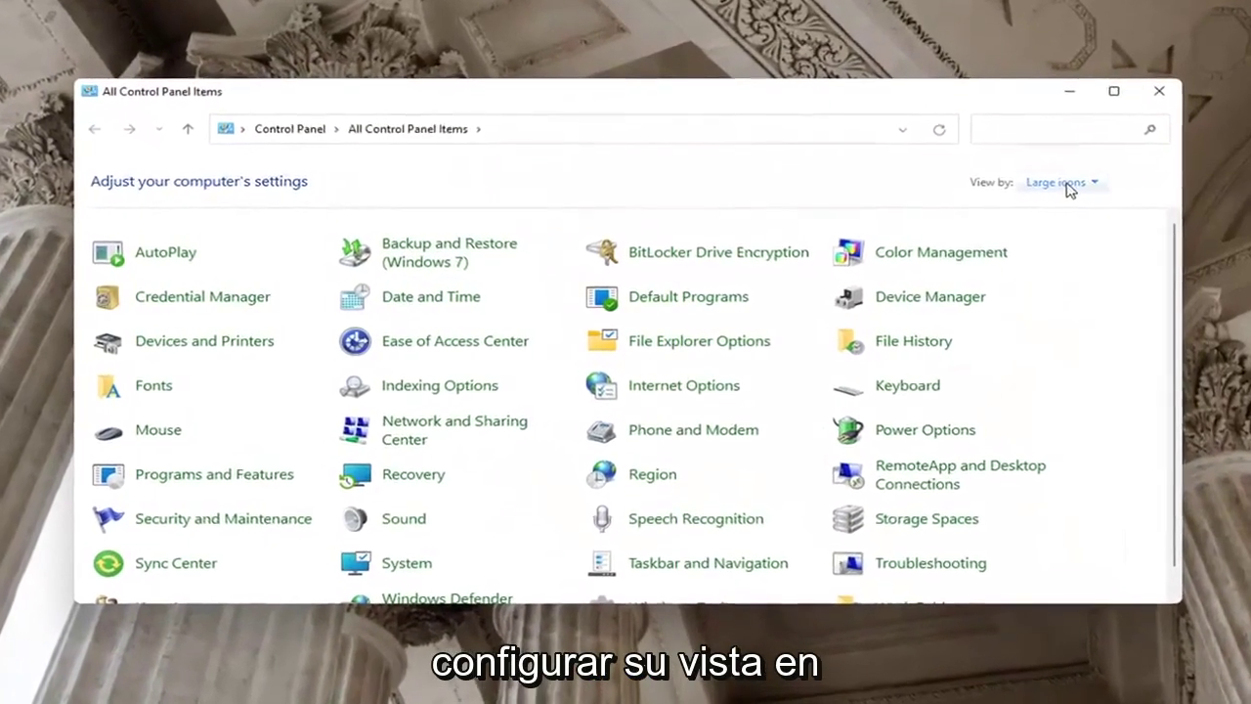
{"action": "left_click", "coordinate": [1056, 185]}
{"action": "left_click", "coordinate": [1055, 203]}
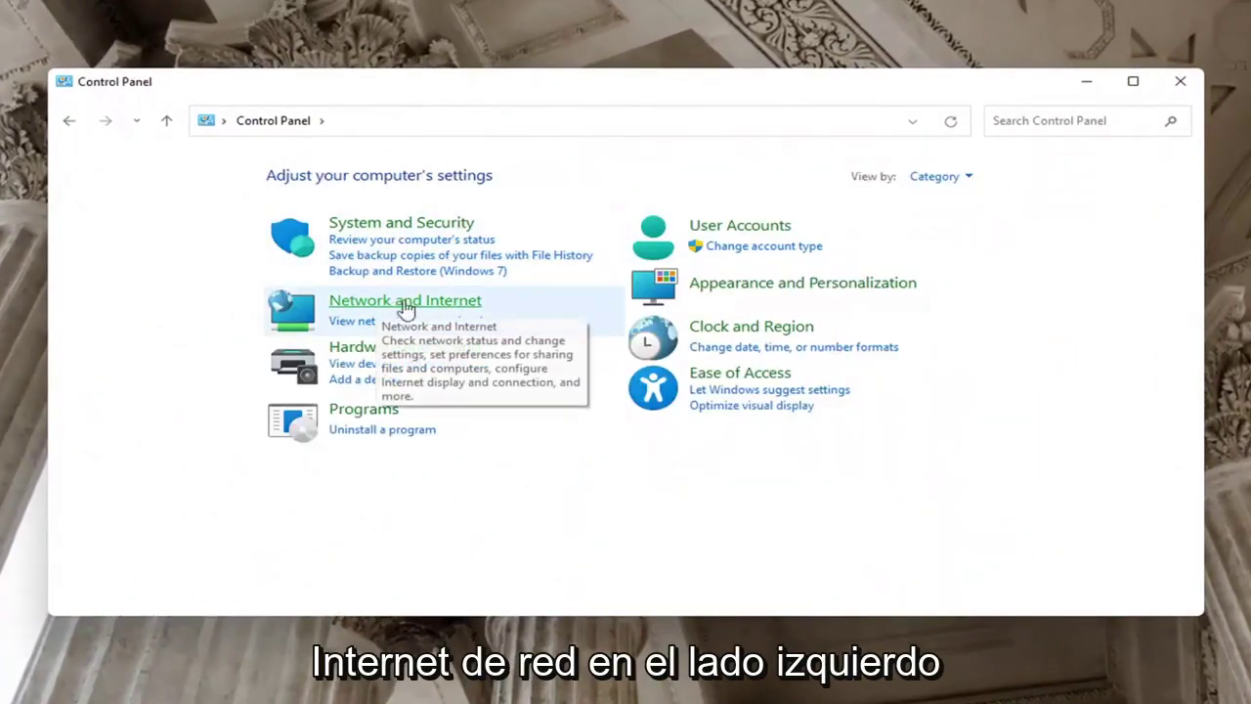
- Turn on file and printer sharing for the Private profile in the advanced sharing settings and save the changes
{"action": "left_click", "coordinate": [448, 305]}
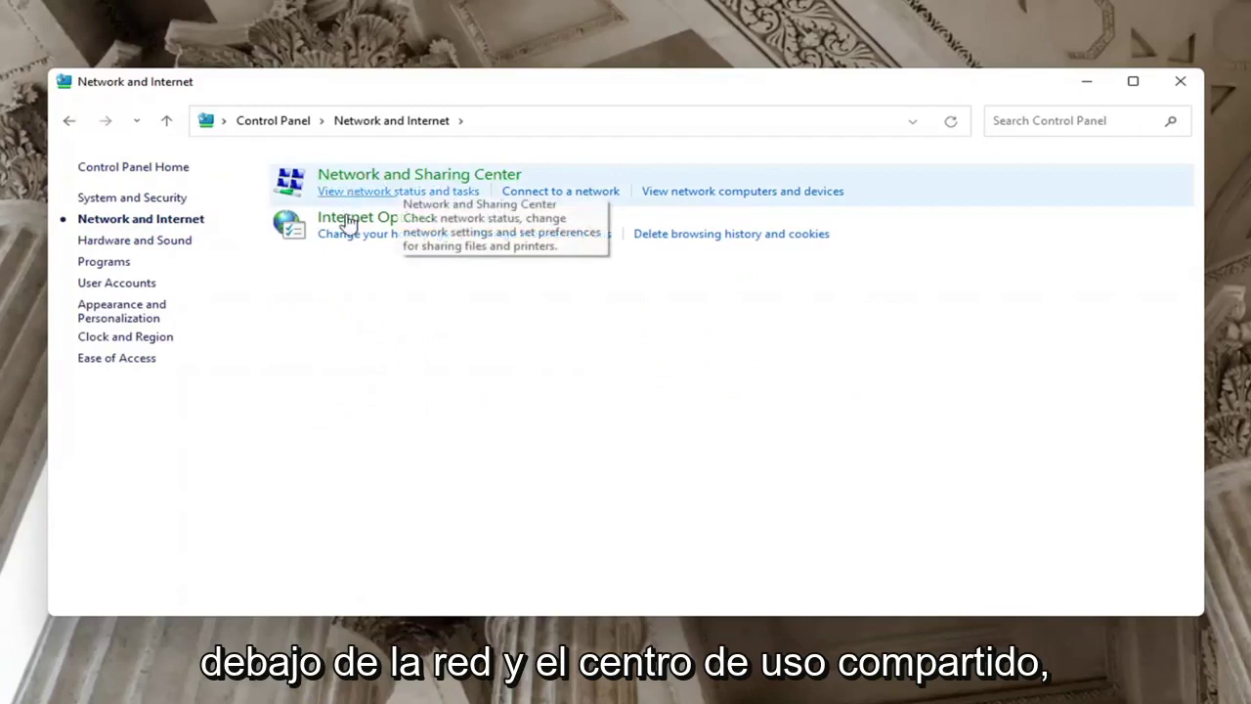
{"action": "left_click", "coordinate": [464, 173]}
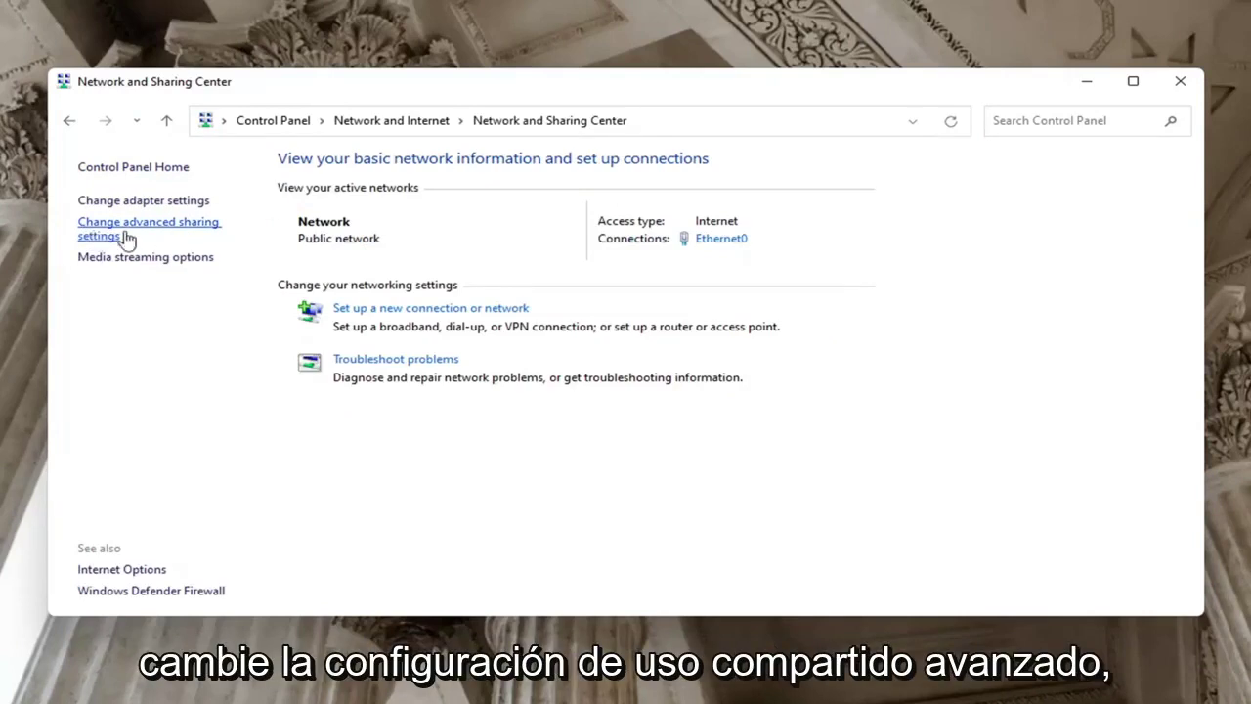
{"action": "left_click", "coordinate": [122, 234]}
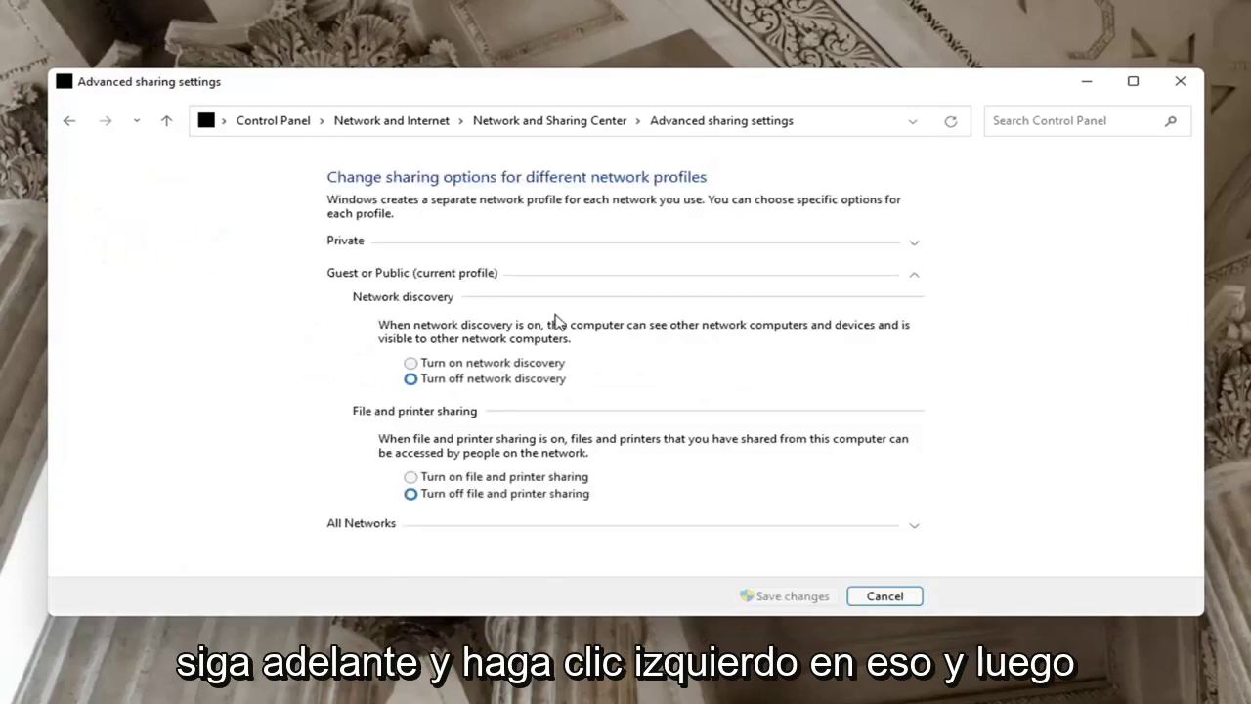
{"action": "left_click", "coordinate": [411, 363]}
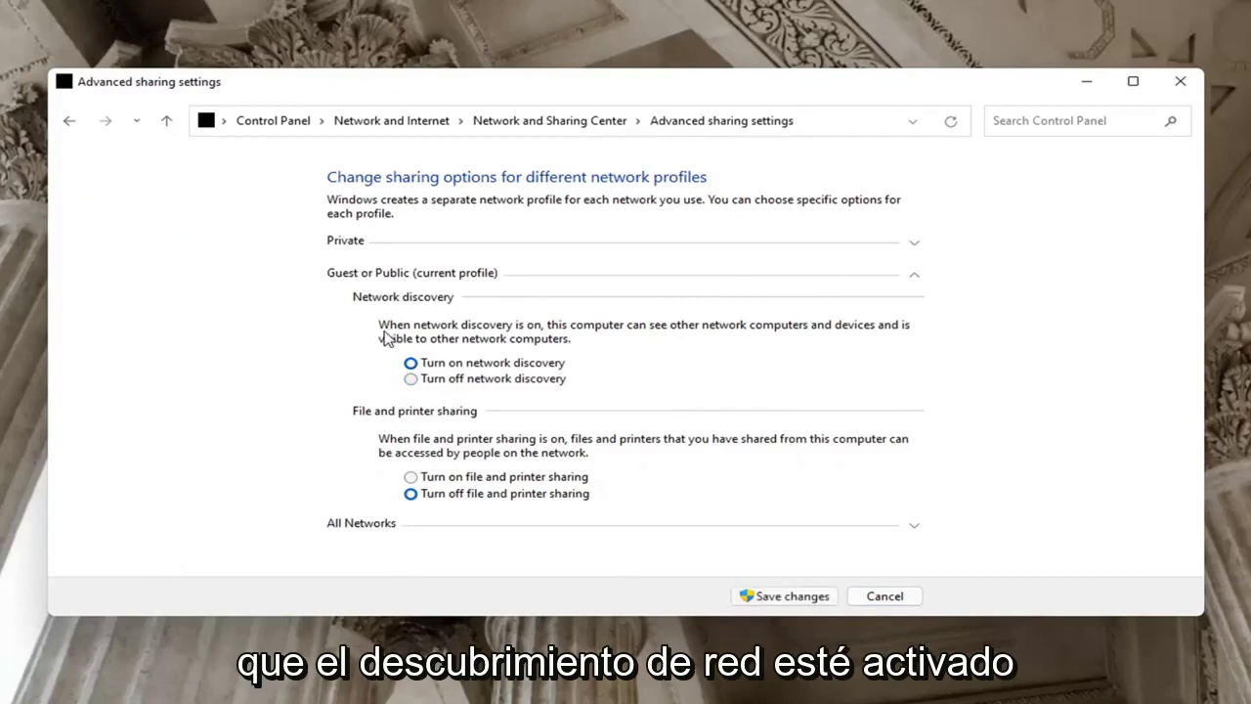
{"action": "left_click", "coordinate": [410, 380]}
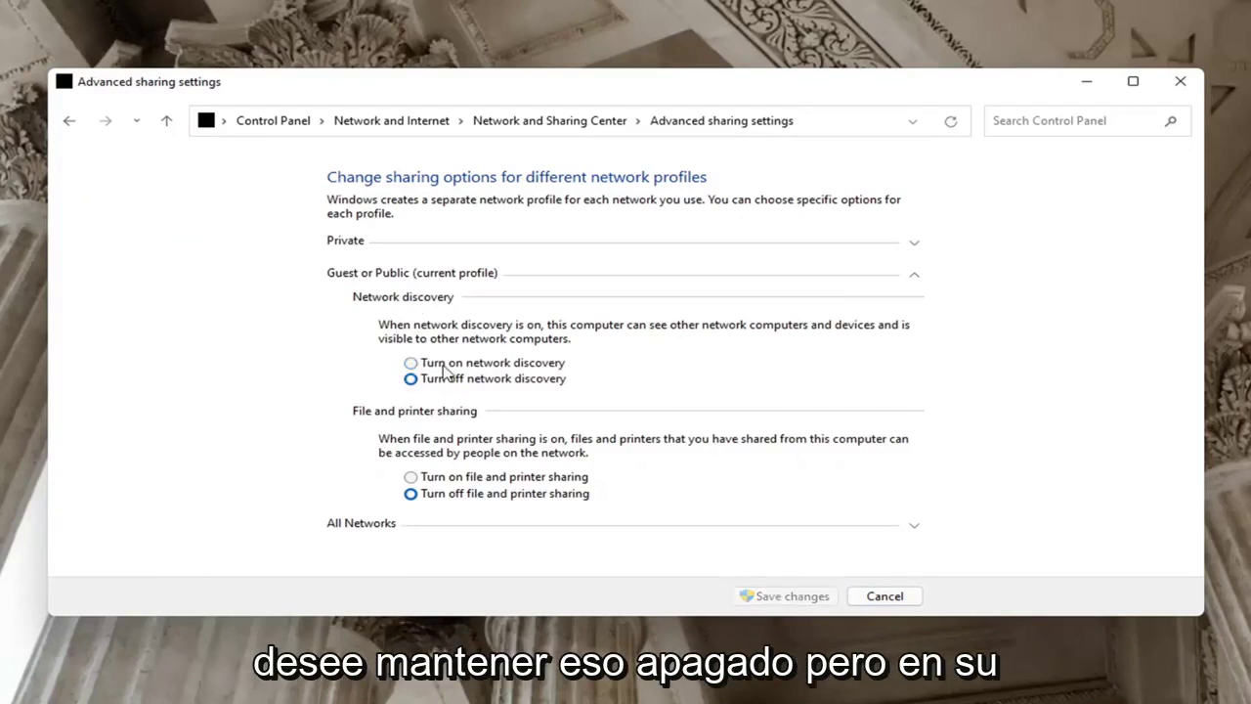
{"action": "left_click", "coordinate": [420, 244]}
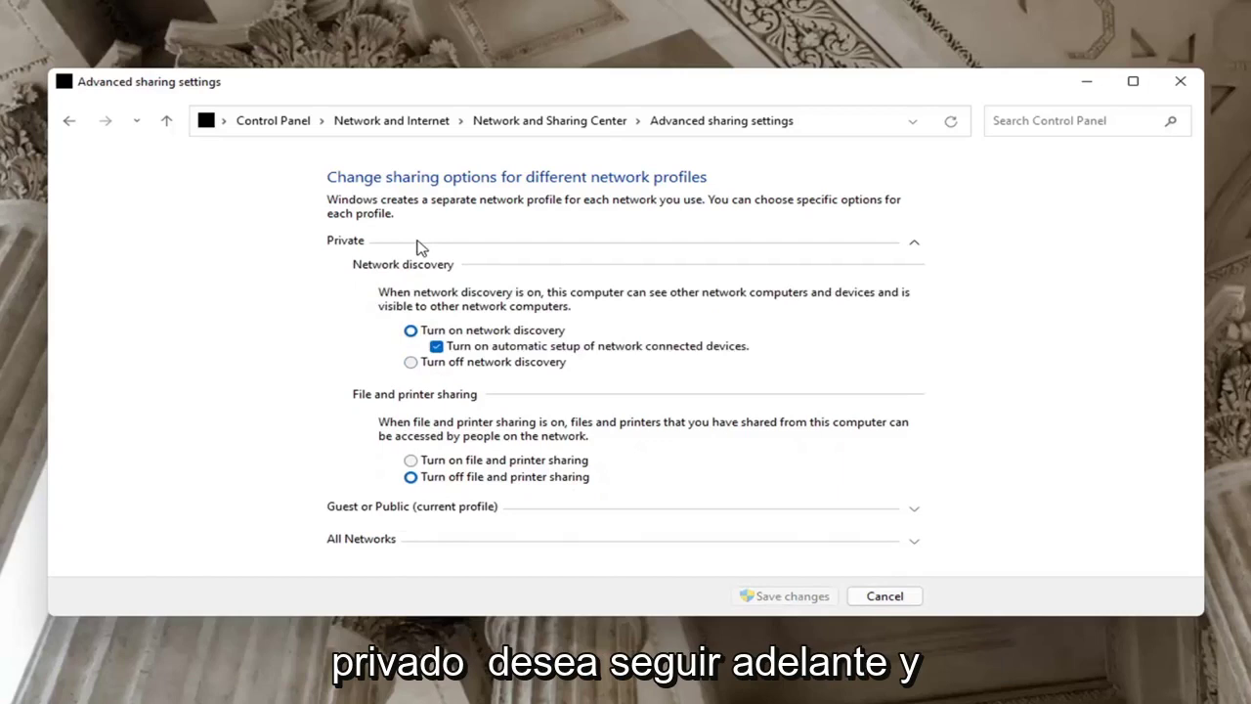
{"action": "left_click", "coordinate": [411, 460]}
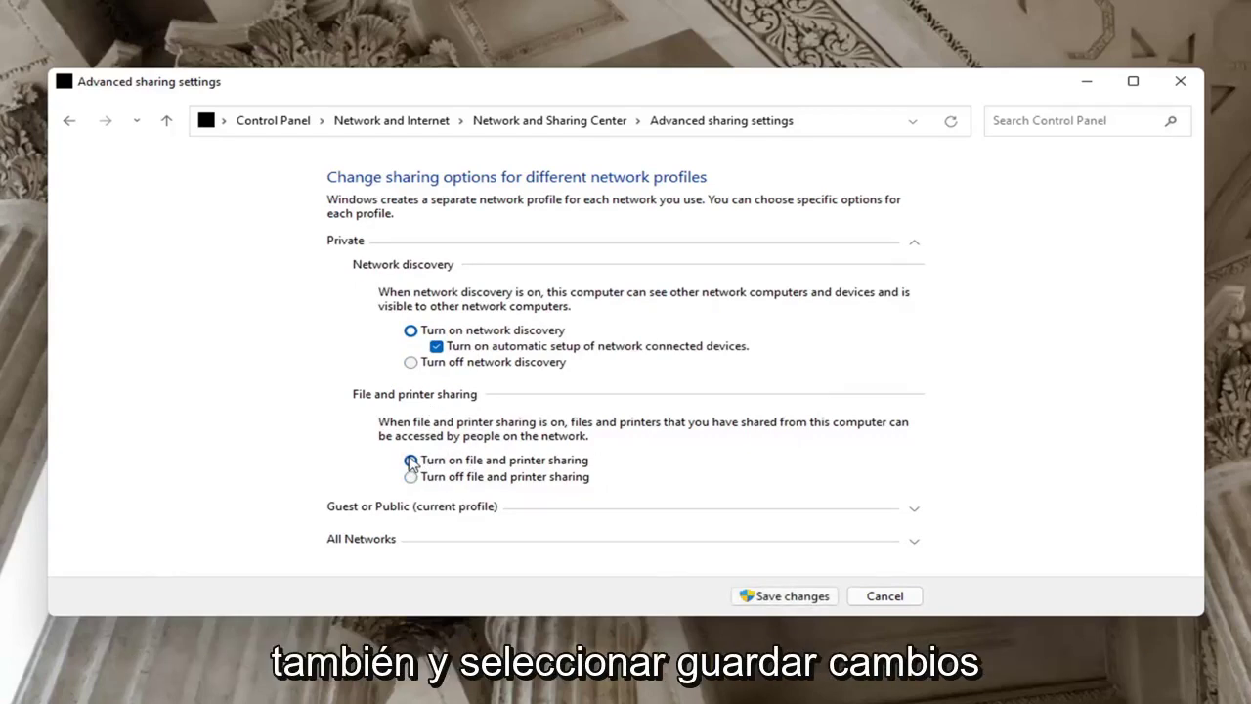
{"action": "left_click", "coordinate": [778, 595]}
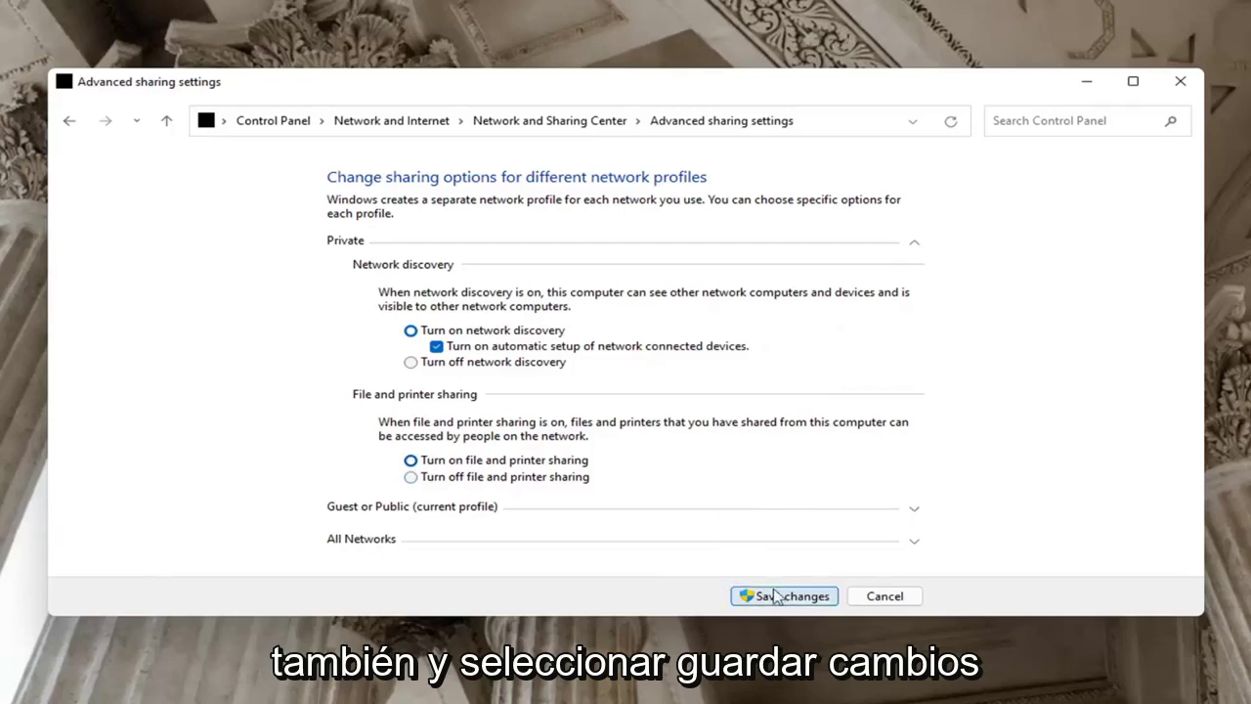